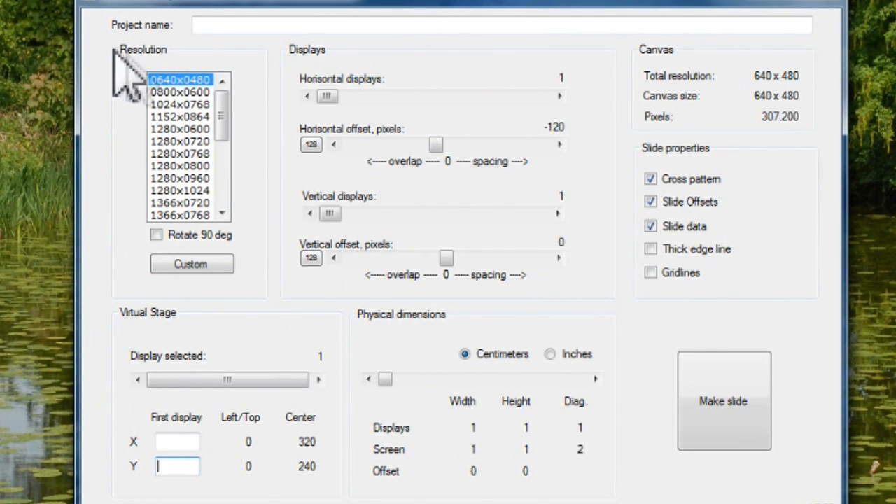
Step: Try several display resolutions from the list, including 0800x0600, 1024x0768, 1280x0720 and the custom 1234x2345
left_click_drag(221, 111, 224, 126)
left_click(197, 92)
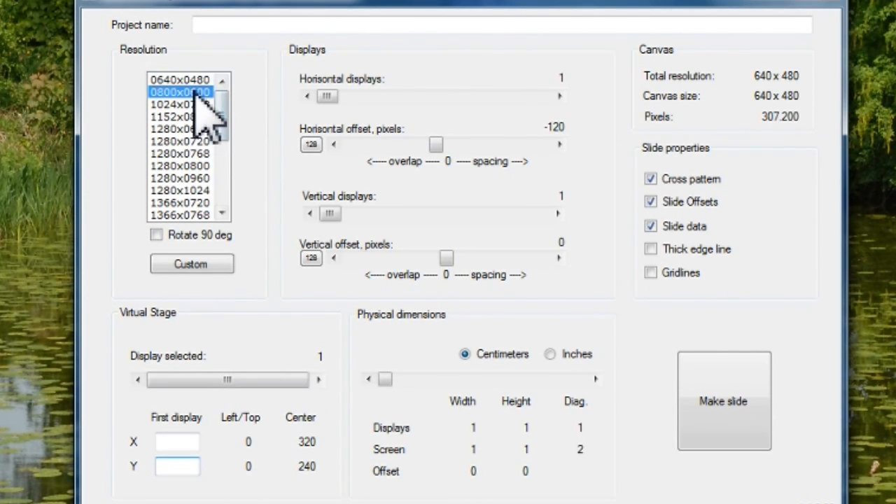
left_click(196, 105)
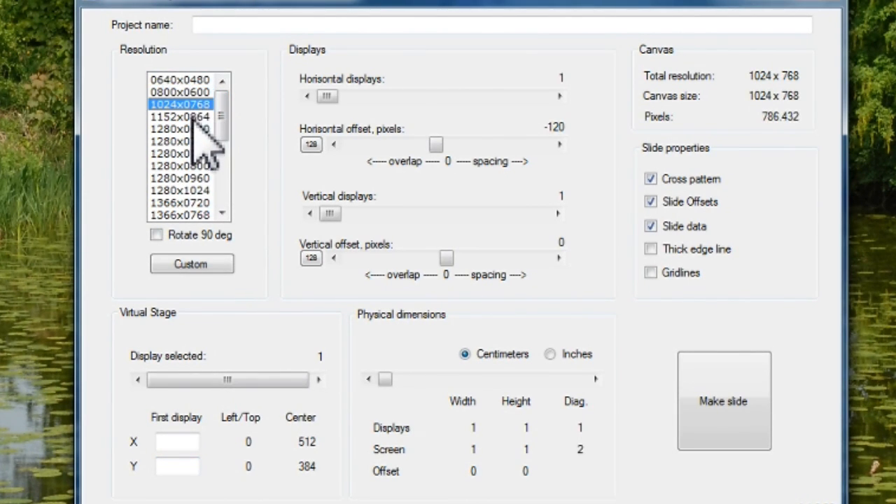
left_click(197, 130)
left_click(196, 142)
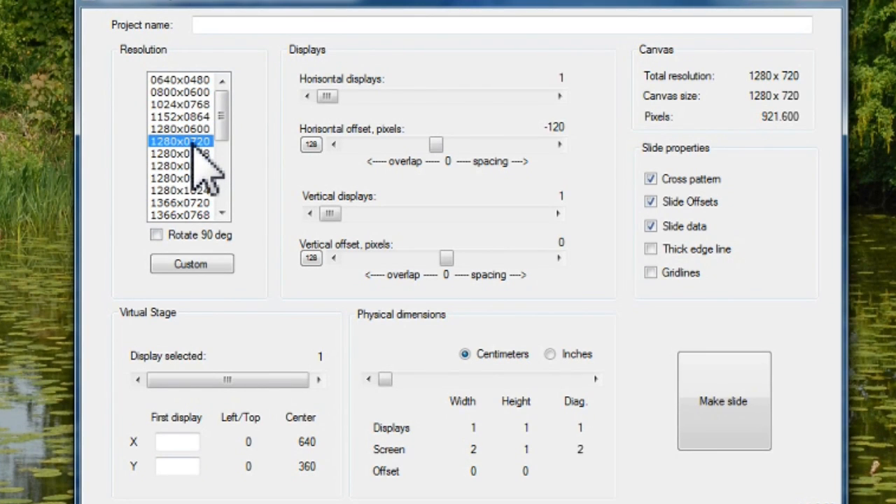
scroll(196, 143, "down", 5)
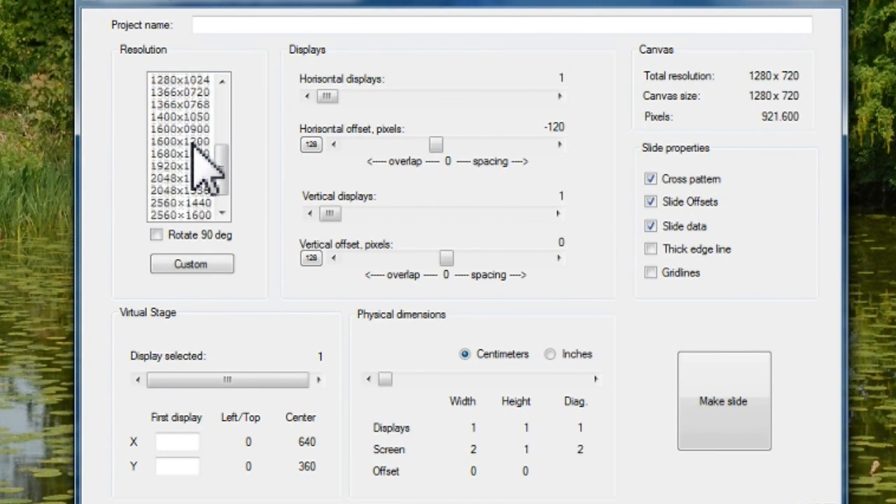
left_click(221, 213)
left_click(186, 215)
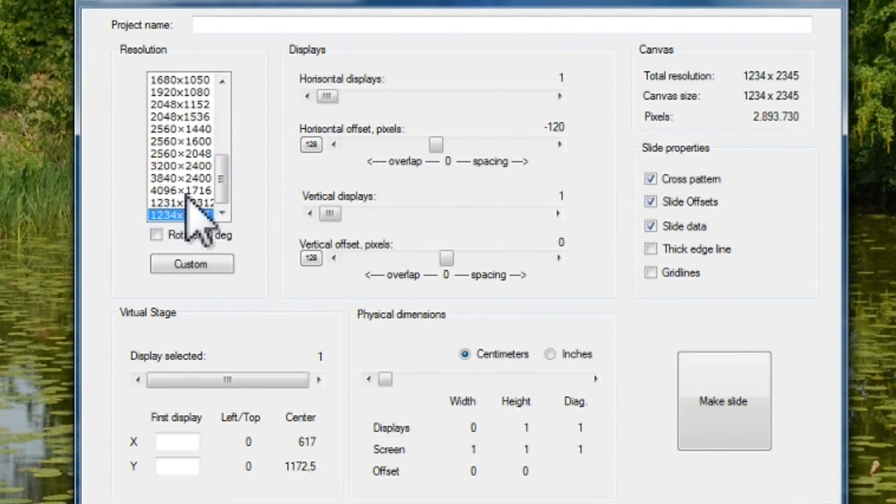
Step: Try the 90-degree rotation on and off with the 1280x0768 resolution, and choose 1280x0720 as the display resolution
scroll(194, 189, "up", 3)
left_click(184, 79)
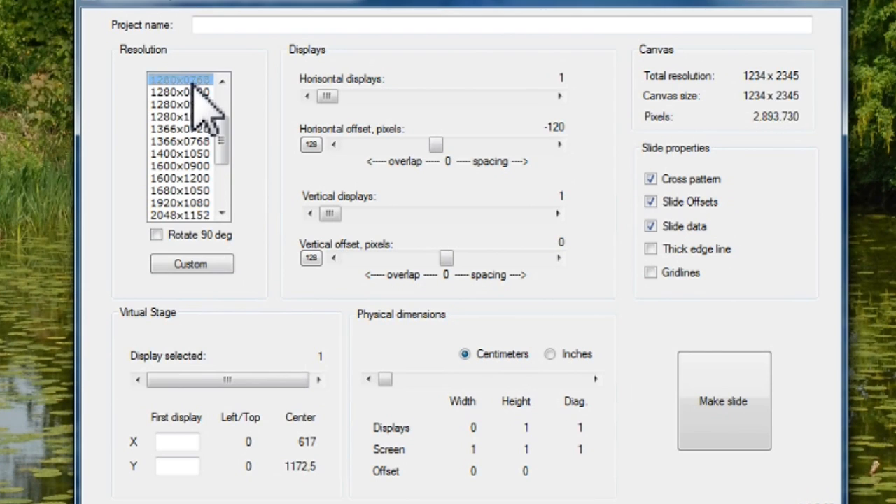
left_click(175, 237)
left_click(174, 237)
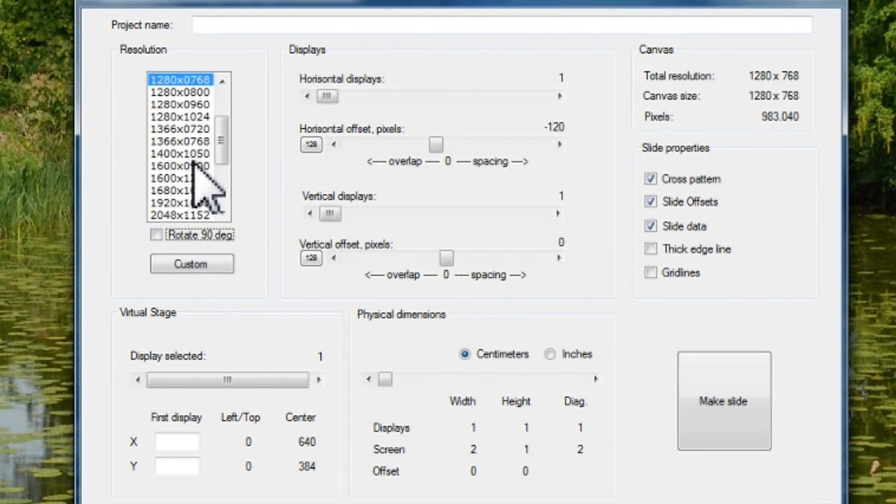
left_click(224, 80)
left_click(208, 80)
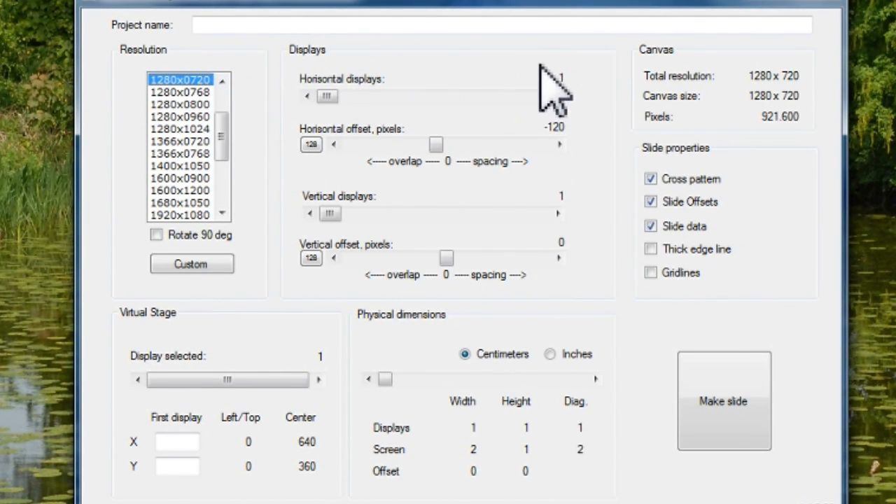
Step: Set up three horizontal displays with a horizontal offset of -256 pixels
left_click(501, 161)
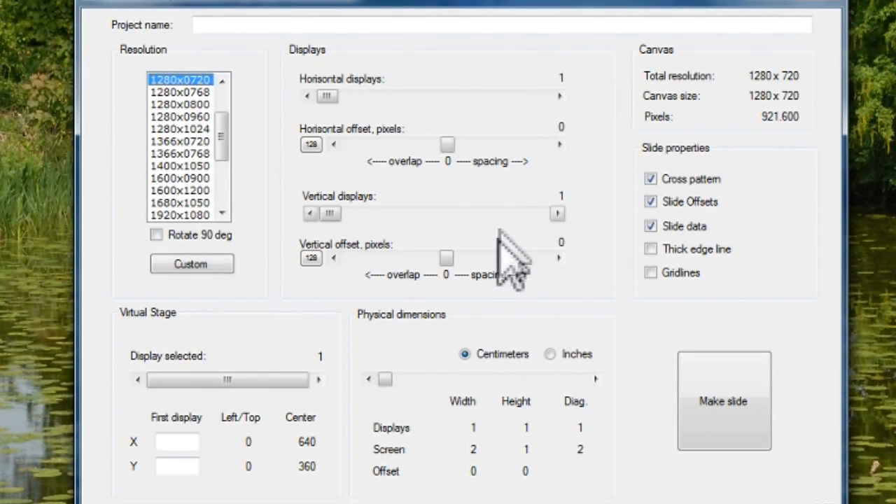
left_click(560, 96)
left_click(559, 96)
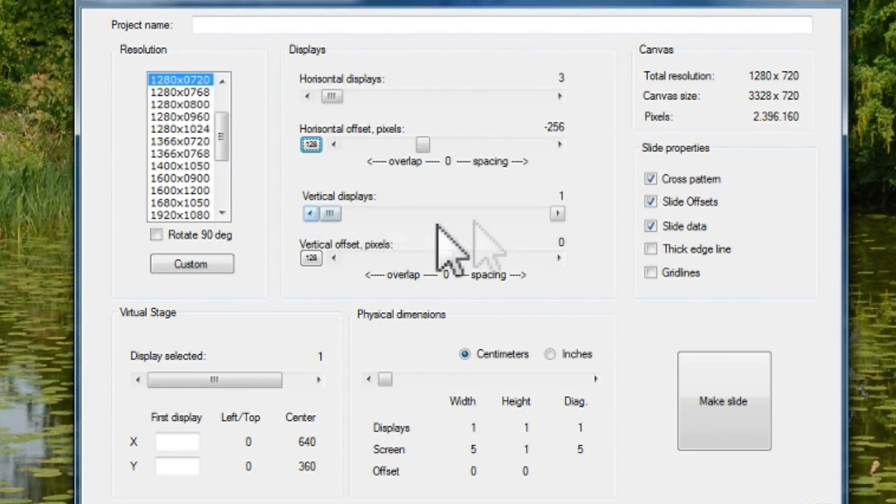
Step: Try three vertical displays and return the vertical display count to one
left_click(558, 213)
left_click(559, 213)
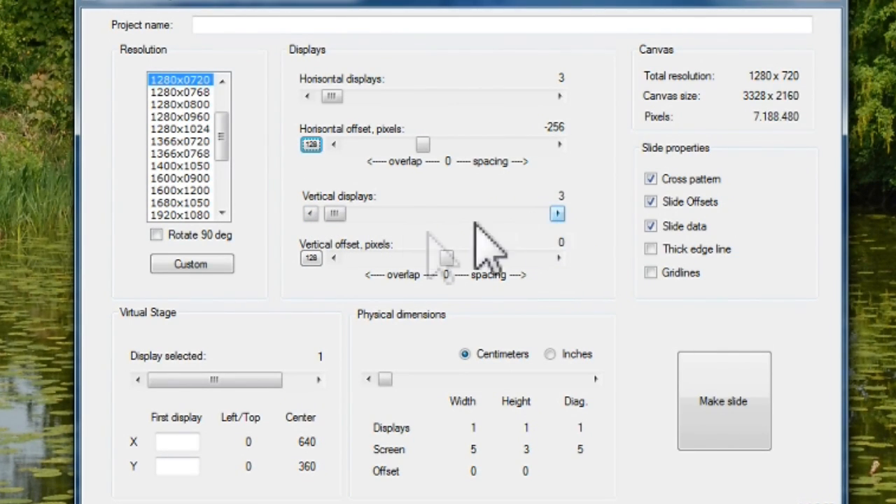
left_click(311, 214)
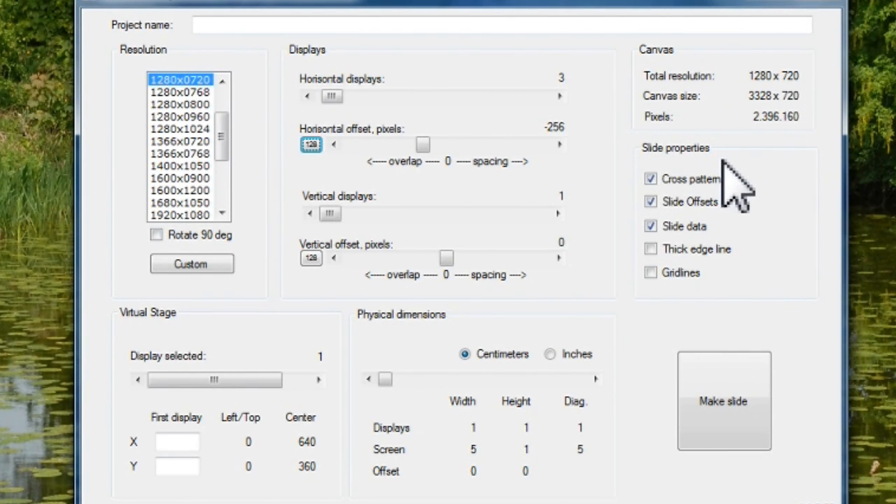
Step: Produce the three-display slide with cross pattern, offsets and slide data, and return from Windows Live Photo Gallery to the AVidia slide producer
left_click(651, 180)
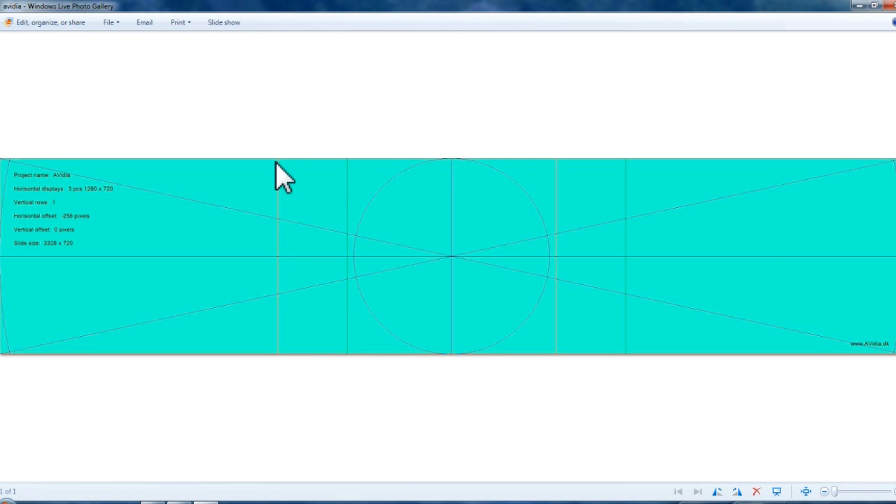
key("alt+Tab")
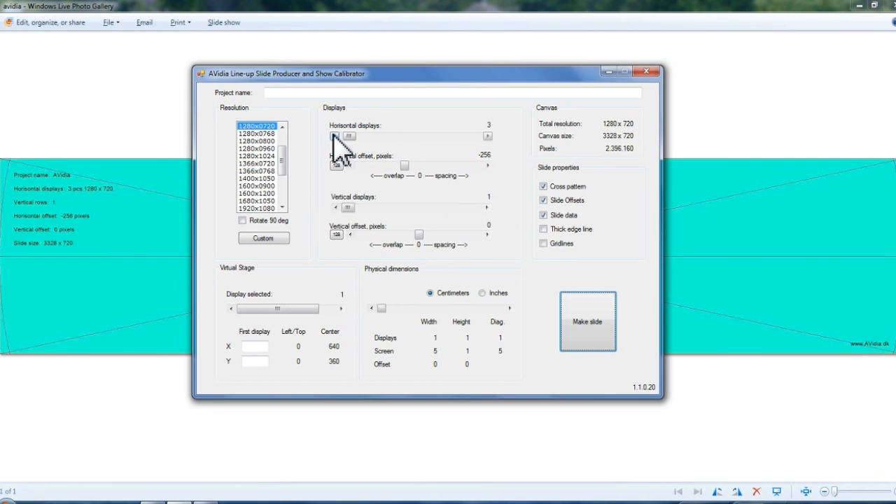
Step: Make a line-up slide for two horizontal 1024x0768 displays and save it over the existing avidia JPEG on the Desktop
left_click(283, 128)
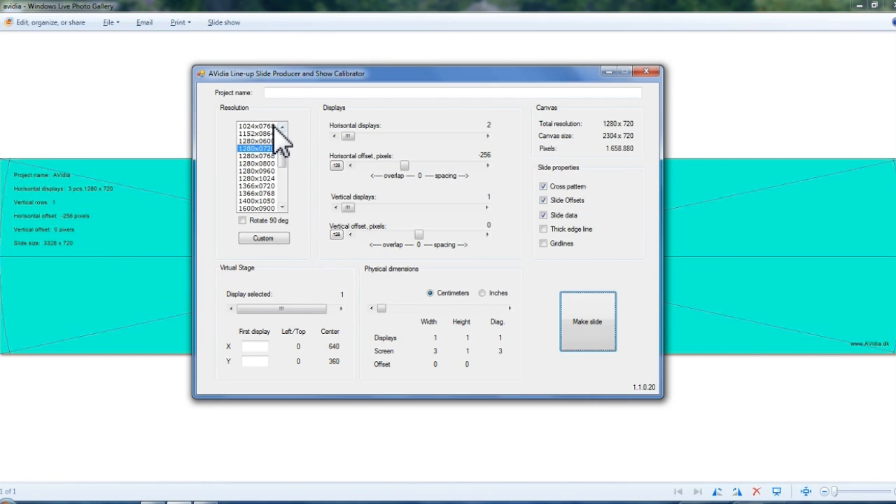
left_click(272, 127)
left_click(583, 321)
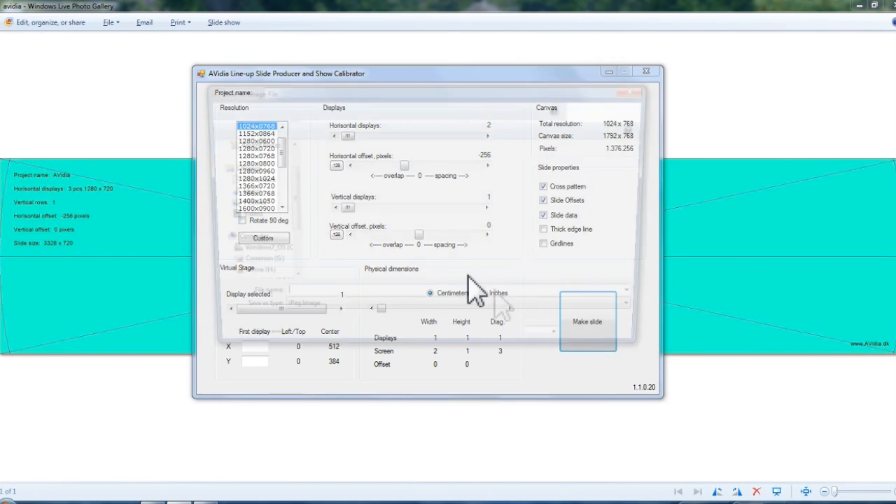
double_click(366, 235)
left_click(493, 263)
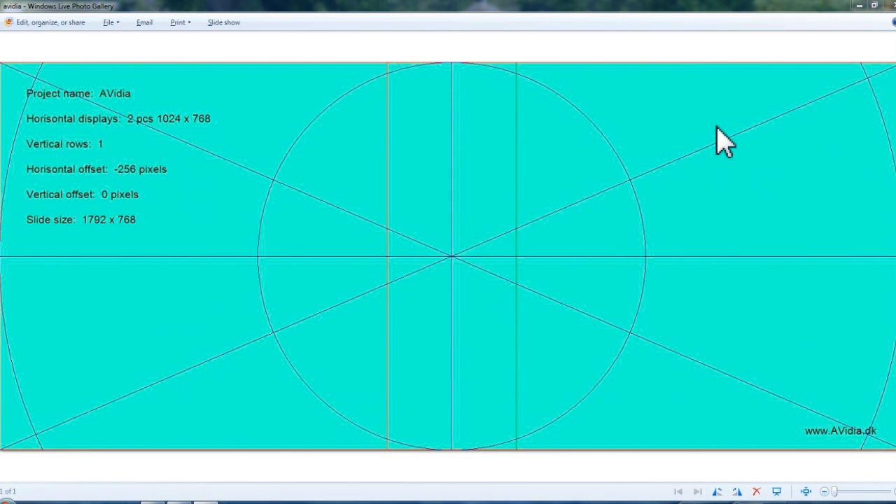
Step: Switch back to the AVidia slide producer and scale the physical dimensions to a display height of 200 cm
key("alt+Tab")
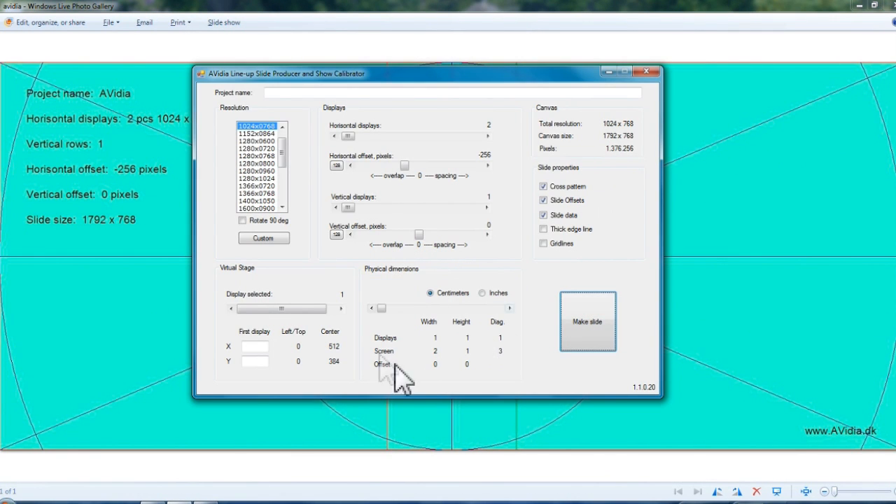
left_click(480, 309)
left_click(480, 309)
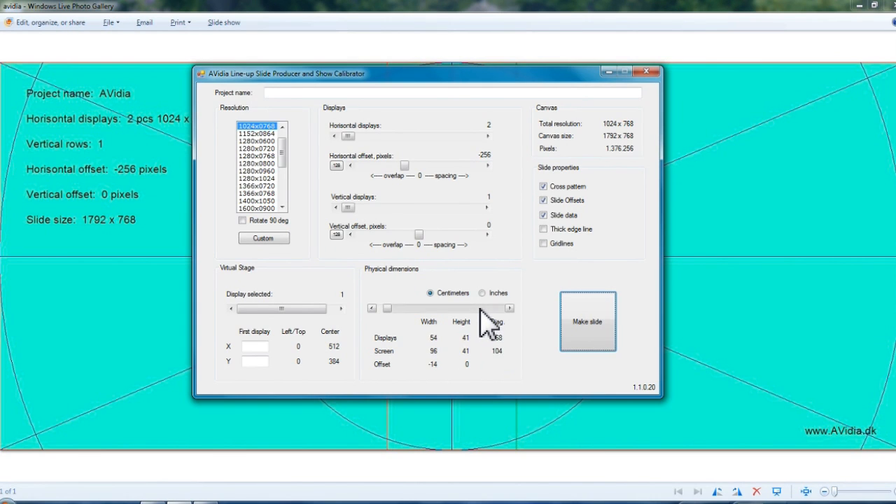
left_click(480, 309)
left_click(480, 309)
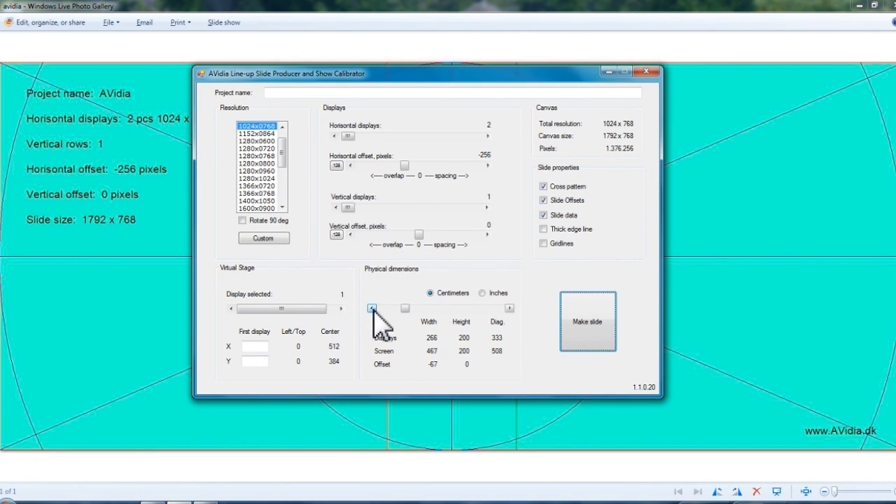
Step: Configure three horizontal displays at 1280x0720 with a horizontal offset of -120 pixels
left_click(261, 149)
left_click(488, 136)
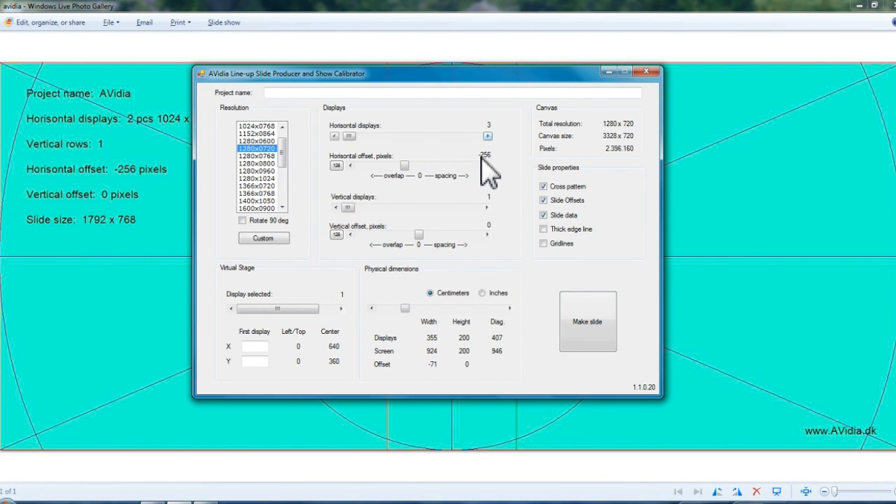
left_click(471, 166)
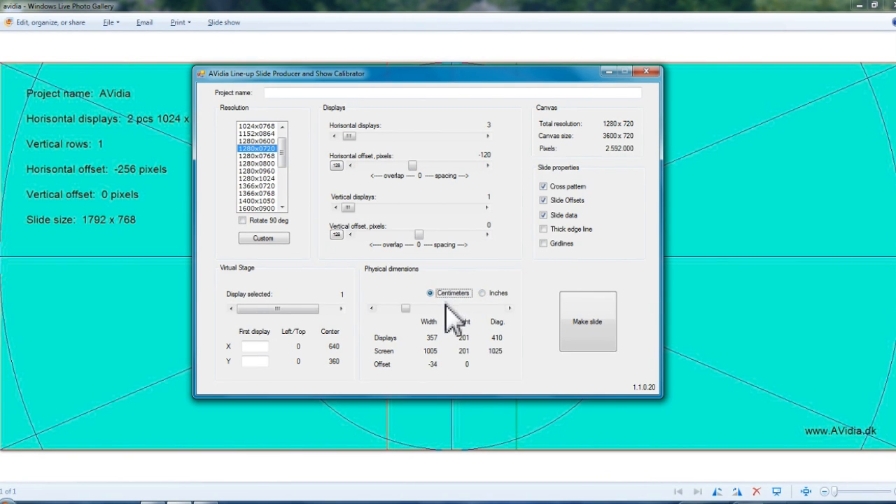
Step: Switch the physical dimensions to inches and, with the first display placed at X 1000, Y 2000, select display 3 on the virtual stage
left_click(483, 294)
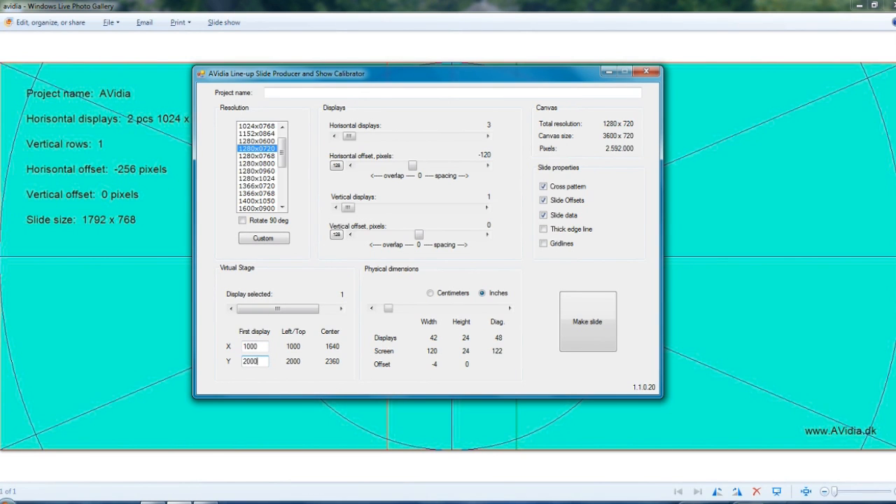
left_click(341, 308)
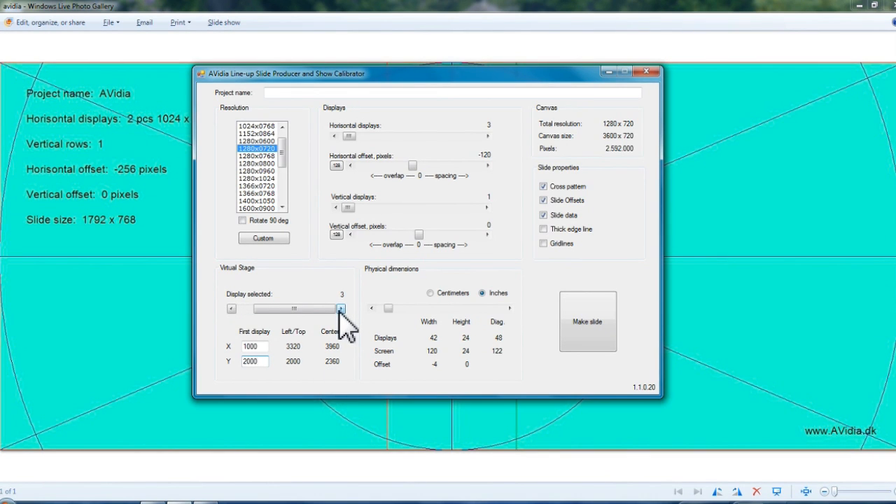
Step: Make the slide for the three 1280x0720 displays and replace the existing avidia.jpg on the Desktop
left_click(586, 321)
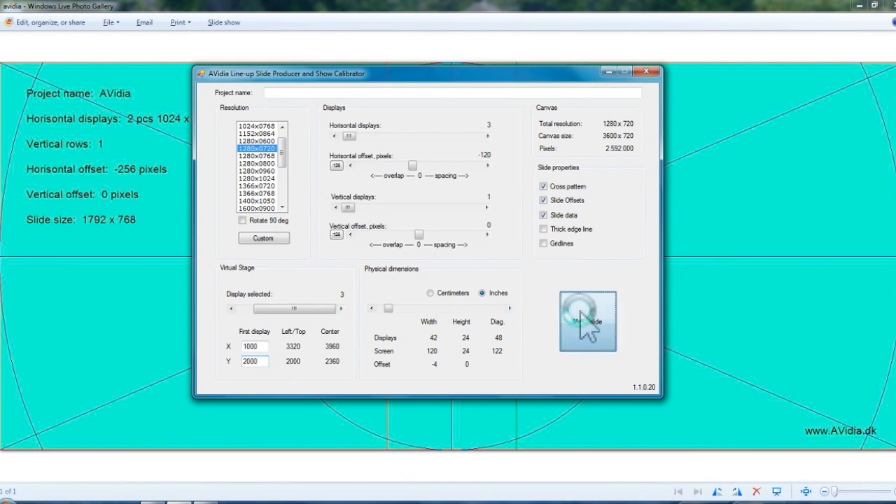
double_click(379, 231)
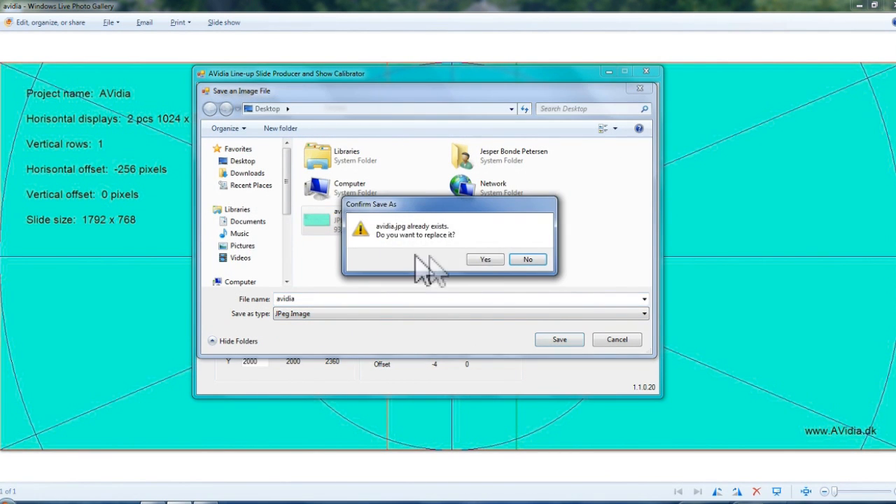
left_click(486, 263)
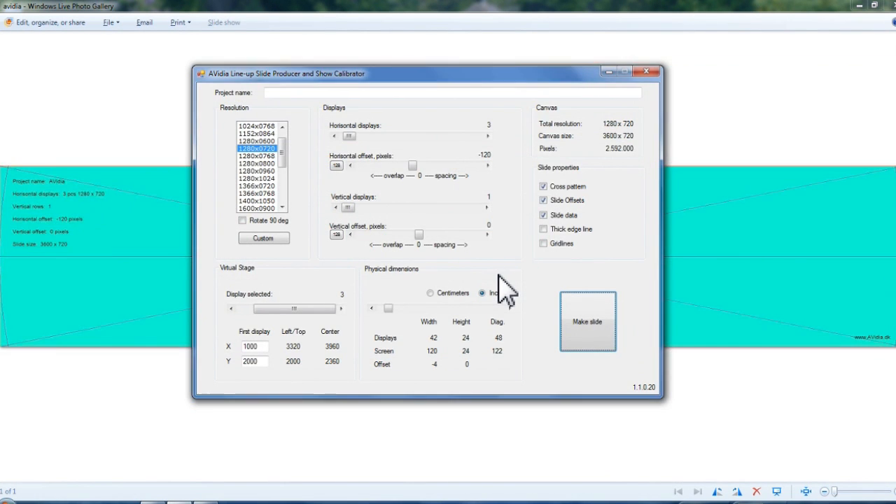